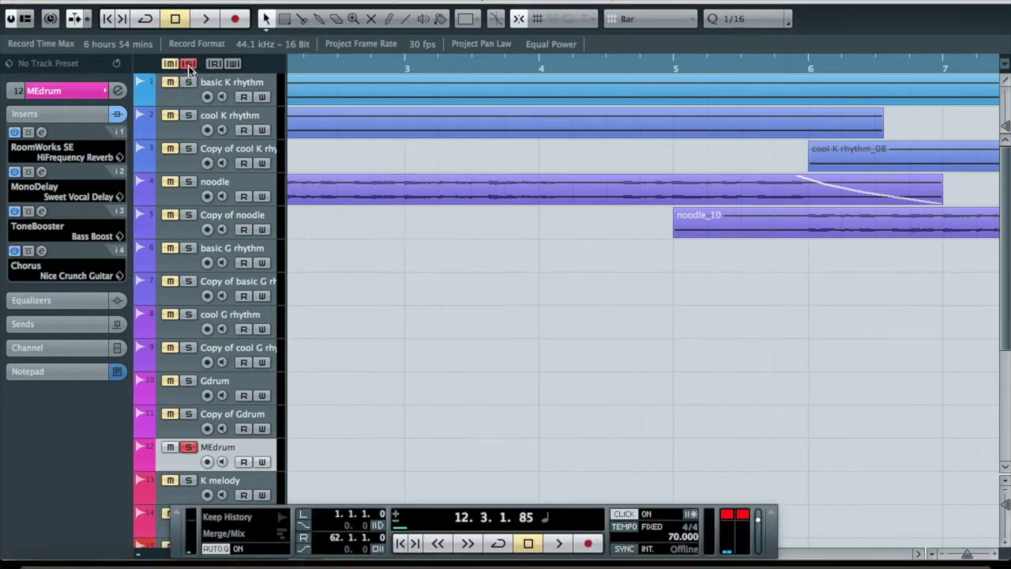
Step: Turn off solo for all tracks at once
left_click(188, 65)
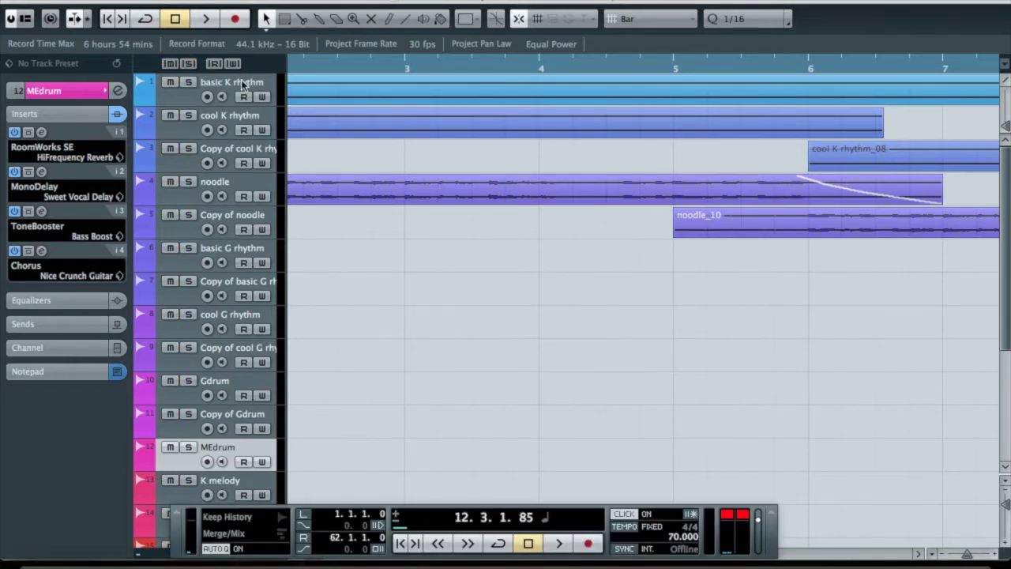
scroll(421, 220, "down", 10)
scroll(421, 220, "up", 10)
scroll(421, 220, "right", 2)
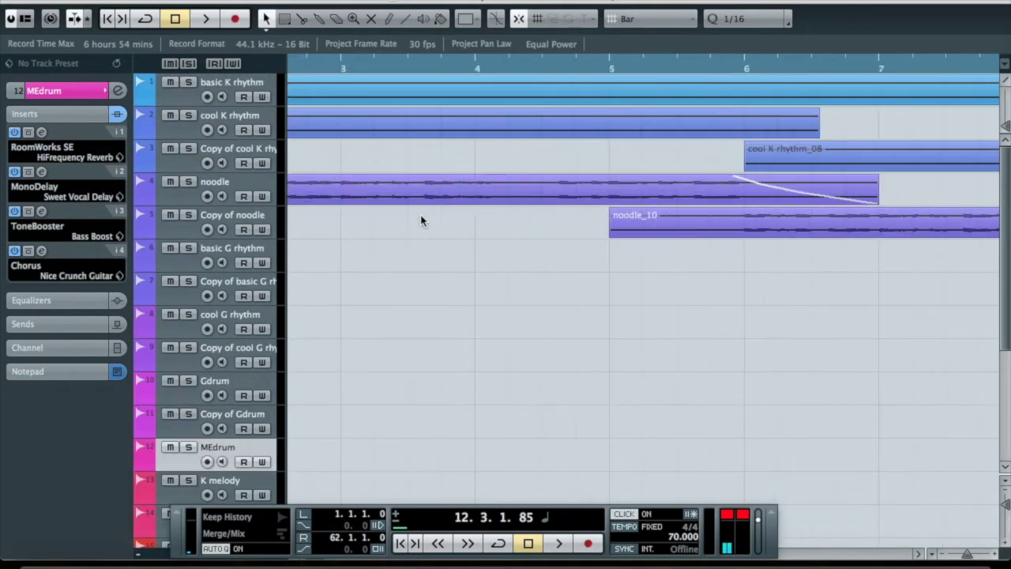
scroll(421, 221, "left", 7)
Step: Review the insert effects of the basic K rhythm, cool K rhythm and Copy of cool K rhythm tracks
left_click(190, 100)
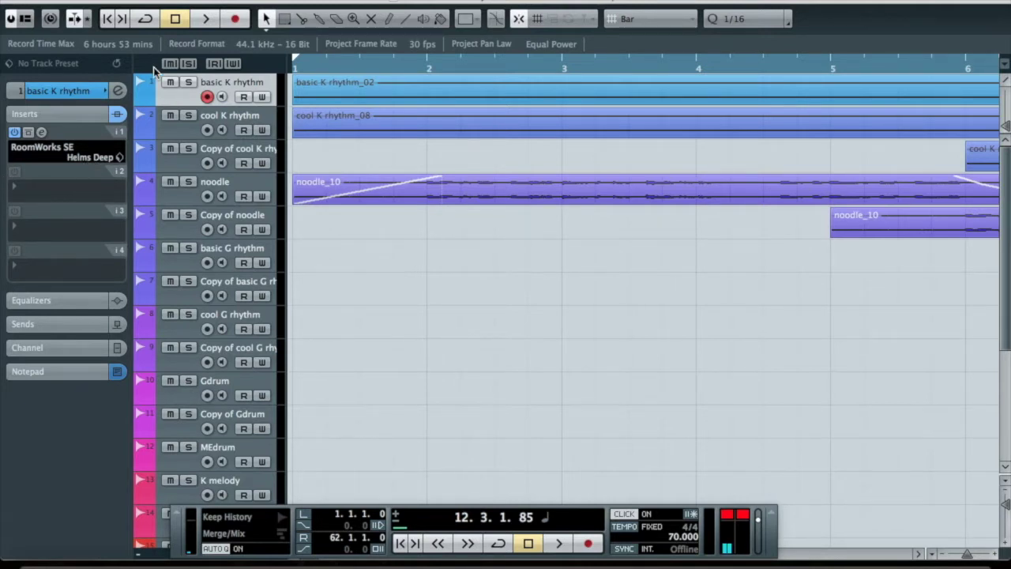
left_click(181, 131)
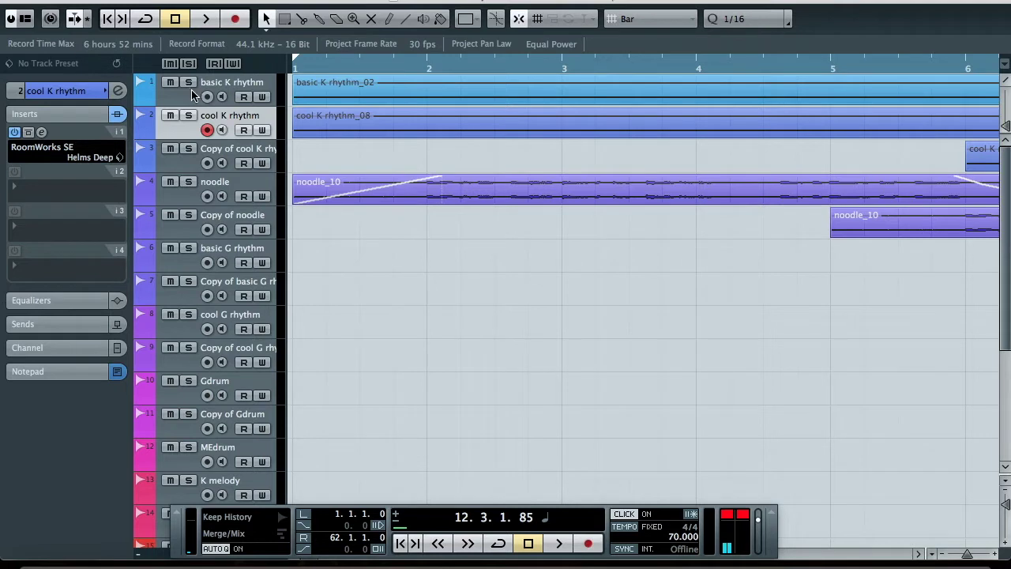
left_click(175, 165)
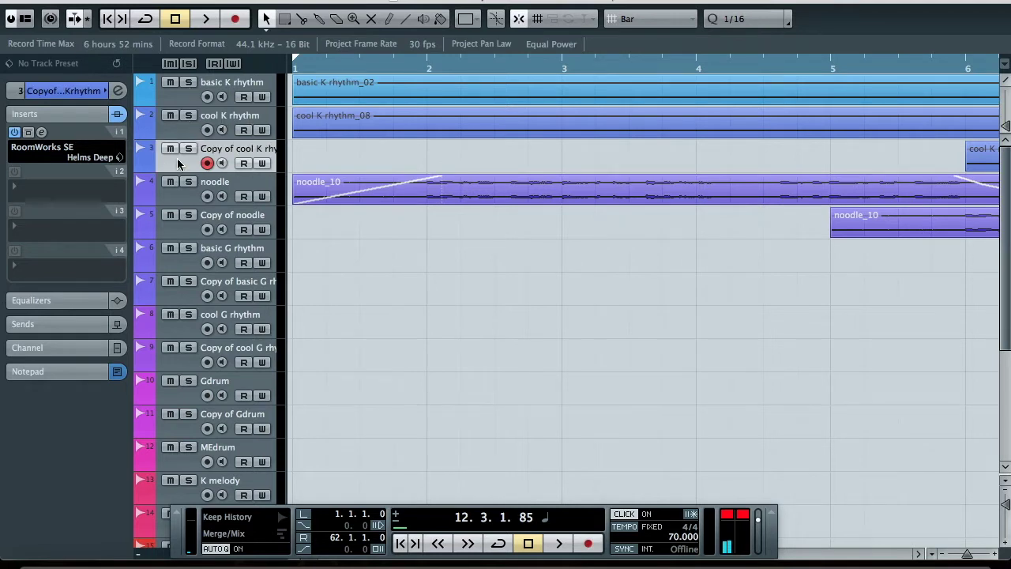
Step: Compare the cool K rhythm clip with its duplicate starting at bar 6 on the Copy of cool K rhythm track
left_click(480, 136)
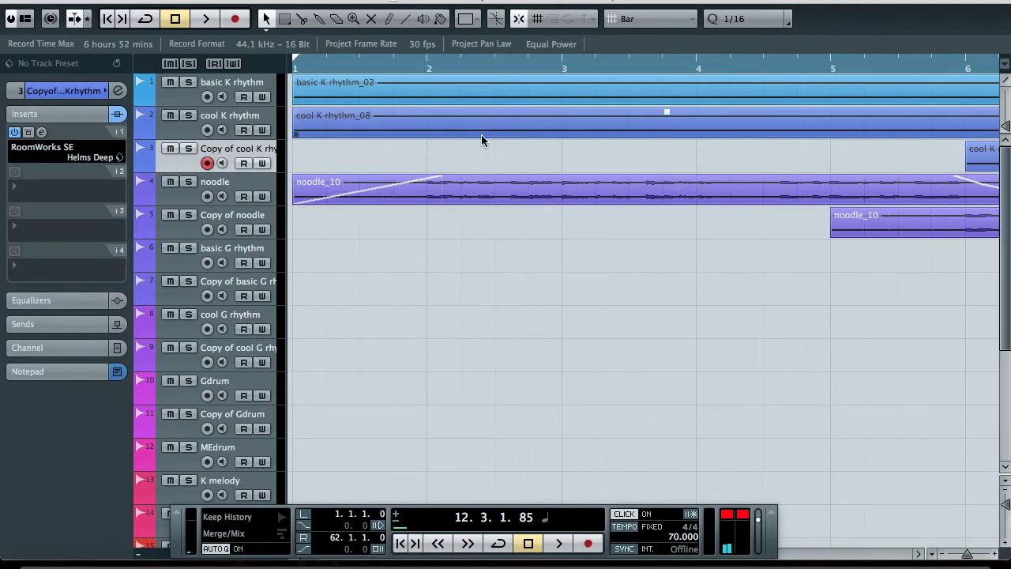
left_click(594, 93)
left_click(563, 120)
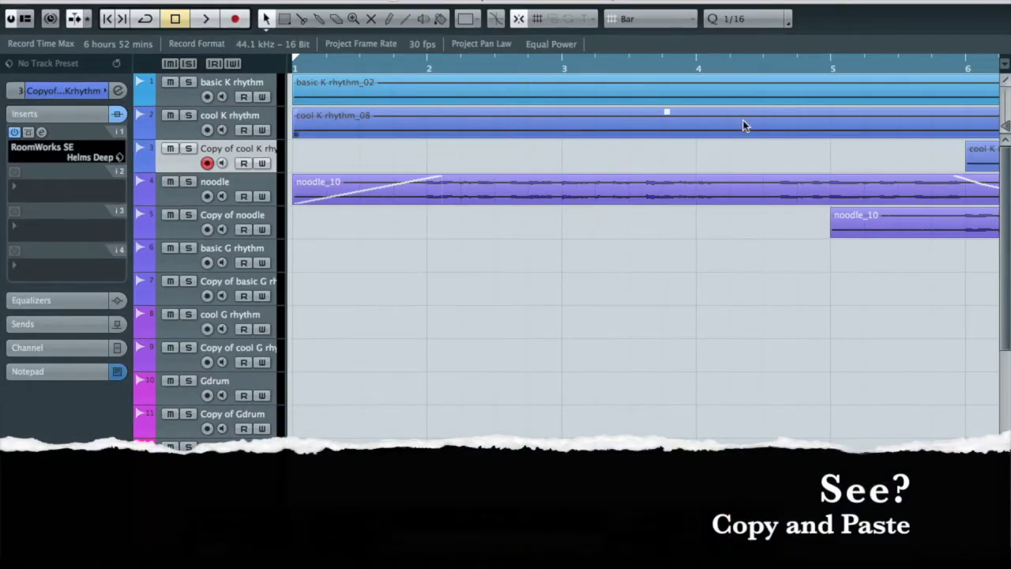
scroll(742, 125, "right", 2)
left_click(928, 158)
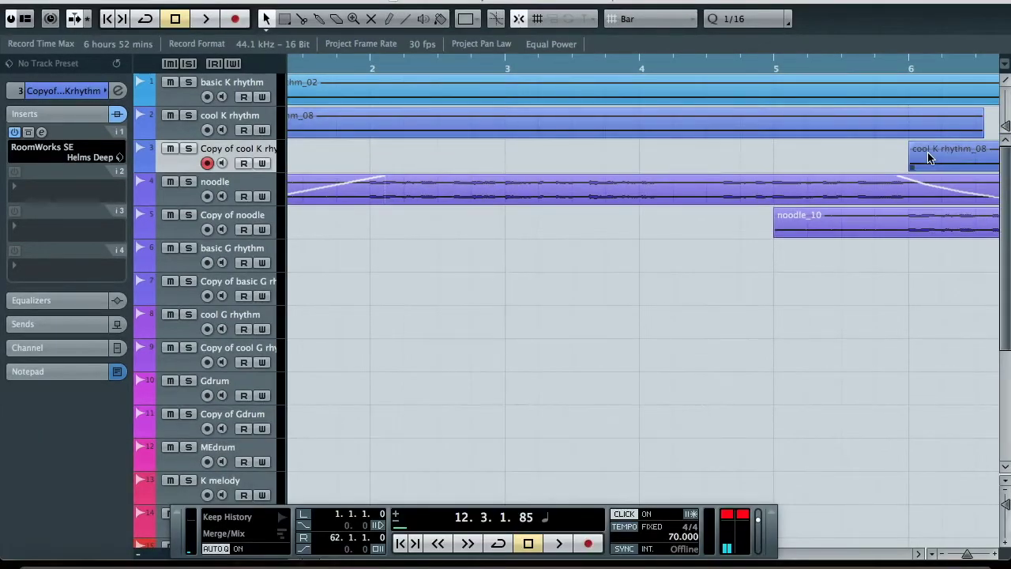
scroll(506, 138, "left", 2)
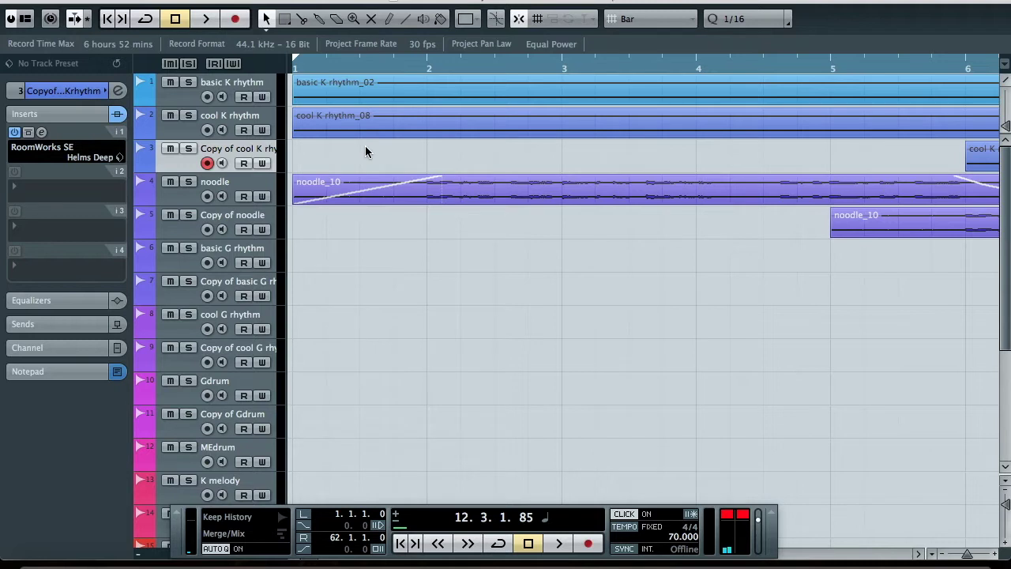
Step: Review the noodle track's insert effects and the fade-in at the start of its first clip
left_click(226, 187)
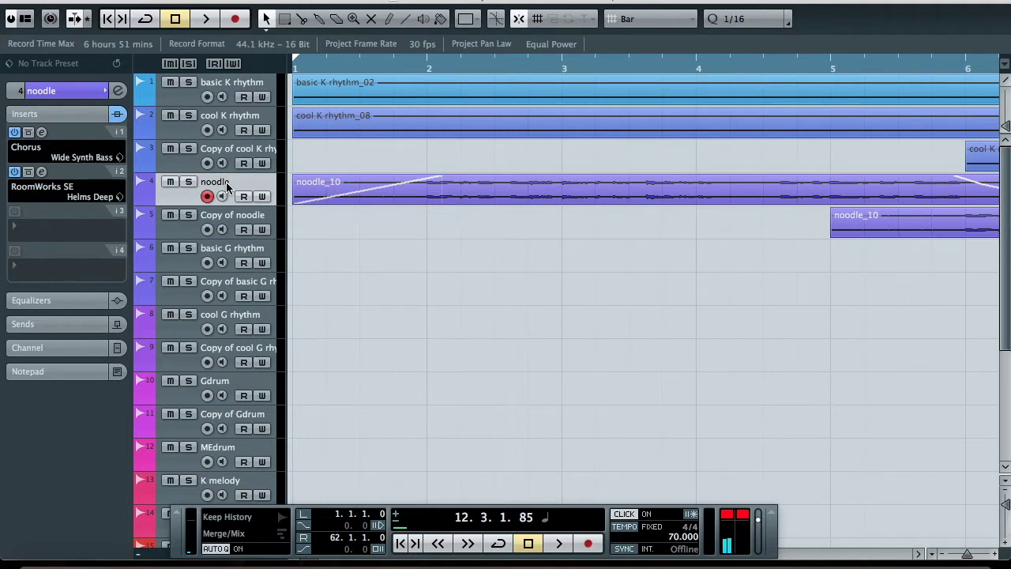
left_click(338, 177)
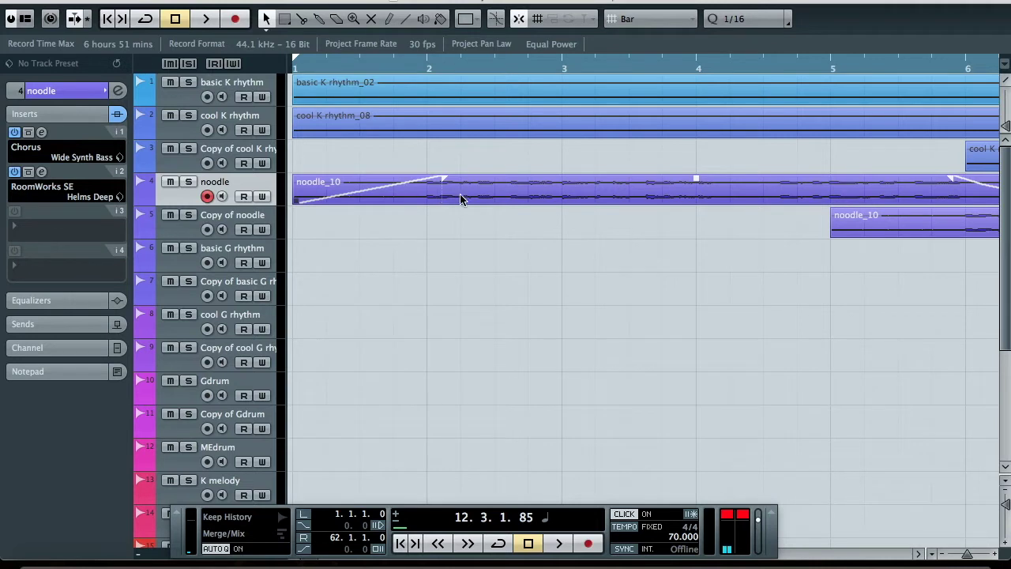
left_click(474, 245)
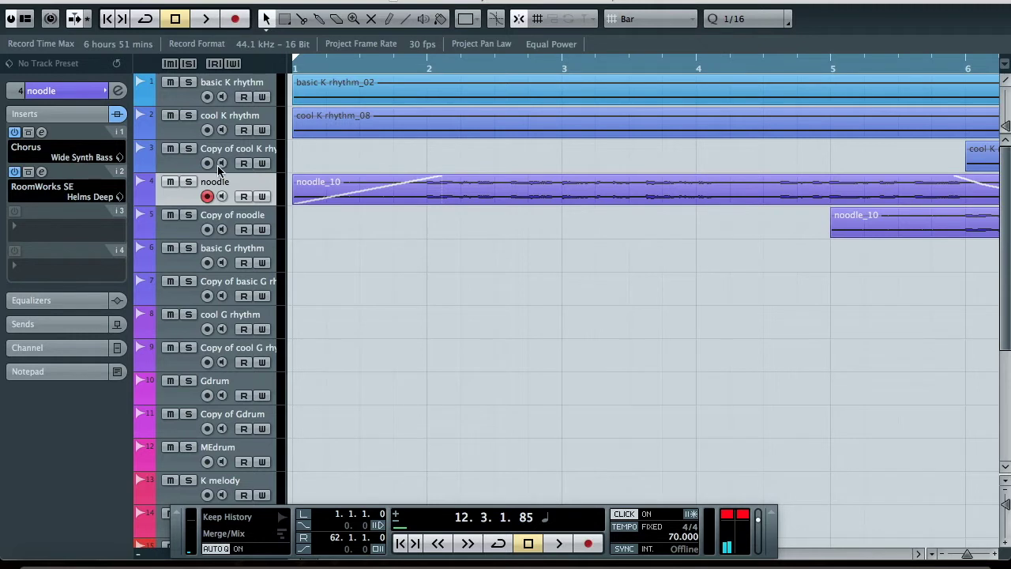
Step: Mute the noodle track and examine how its clip's fade-out overlaps the clip on the Copy of noodle track
left_click(170, 181)
left_click(169, 226)
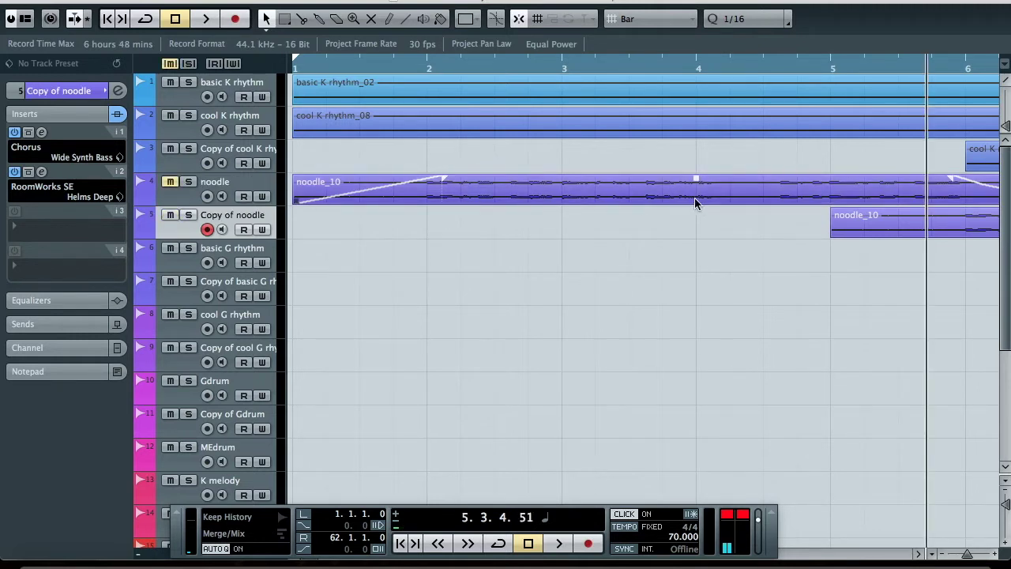
scroll(698, 201, "right", 3)
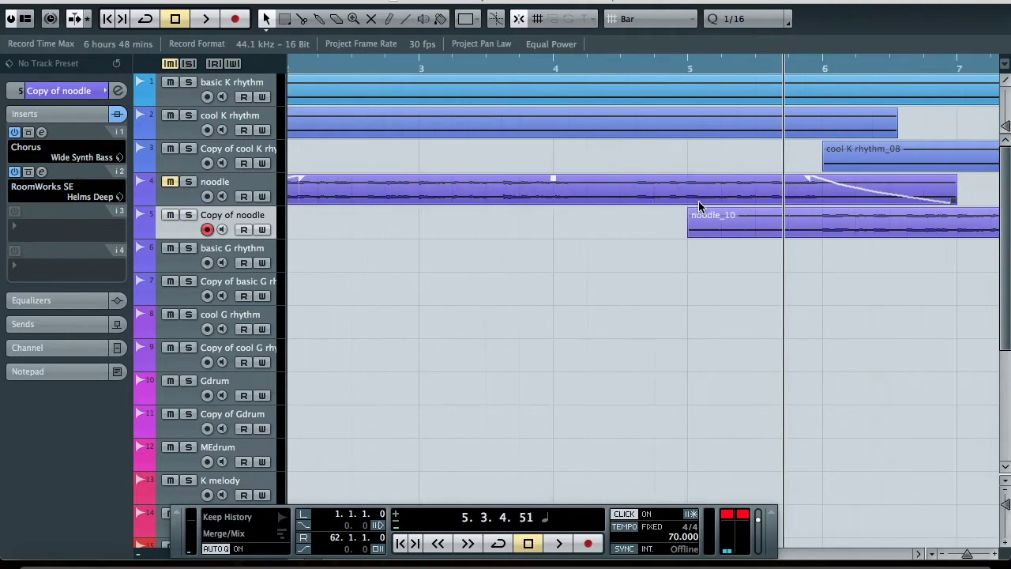
scroll(478, 208, "left", 3)
scroll(478, 209, "down", 3)
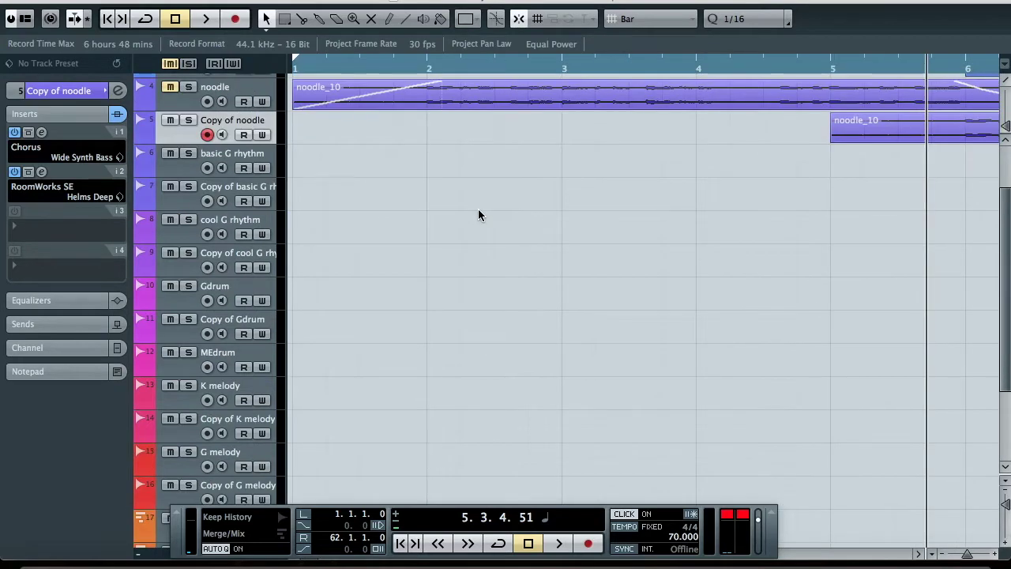
scroll(478, 208, "up", 3)
Step: Review the insert effects of the basic G rhythm track and its copy, disarming recording on basic G rhythm
left_click(214, 253)
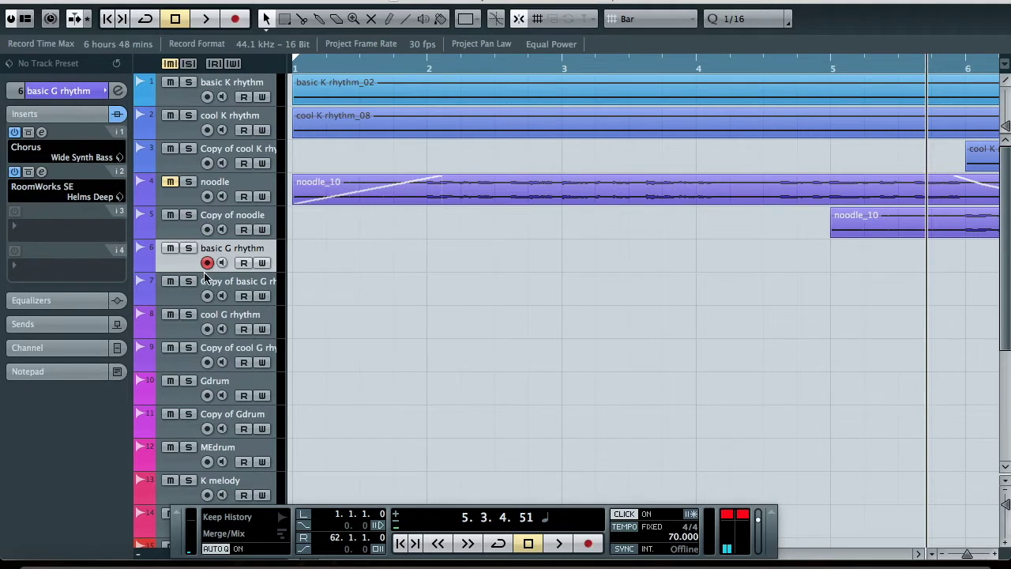
left_click(206, 263)
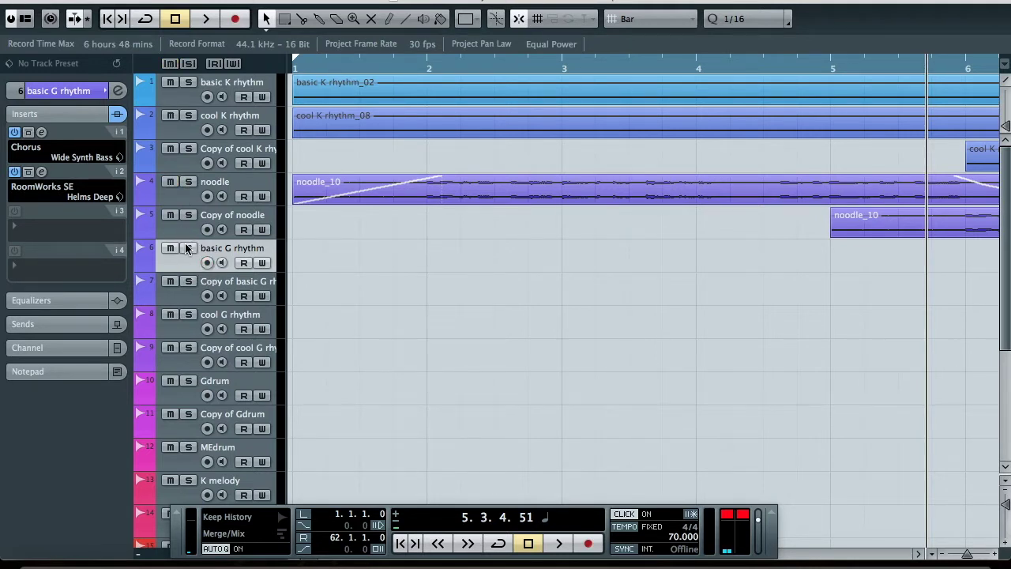
left_click(173, 301)
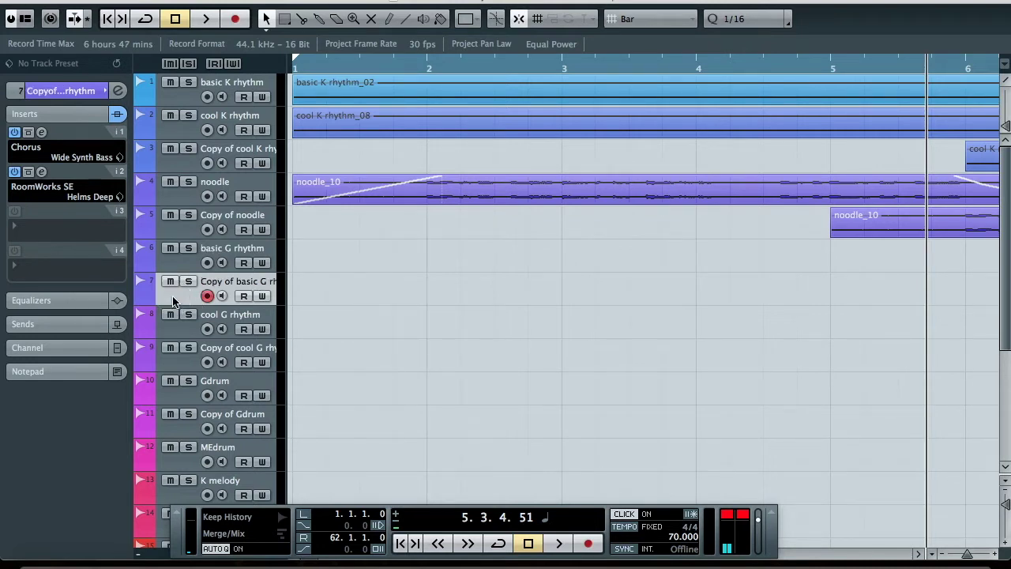
Step: Review the insert effects of the cool G rhythm track, its copy and the Gdrum track
scroll(173, 301, "down", 3)
left_click(171, 227)
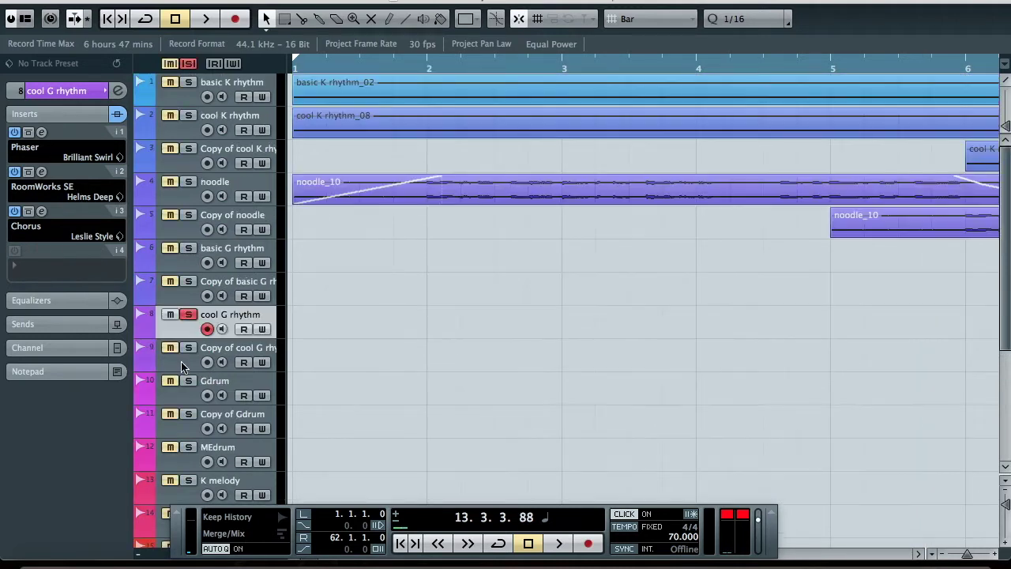
left_click(180, 361)
left_click(188, 391)
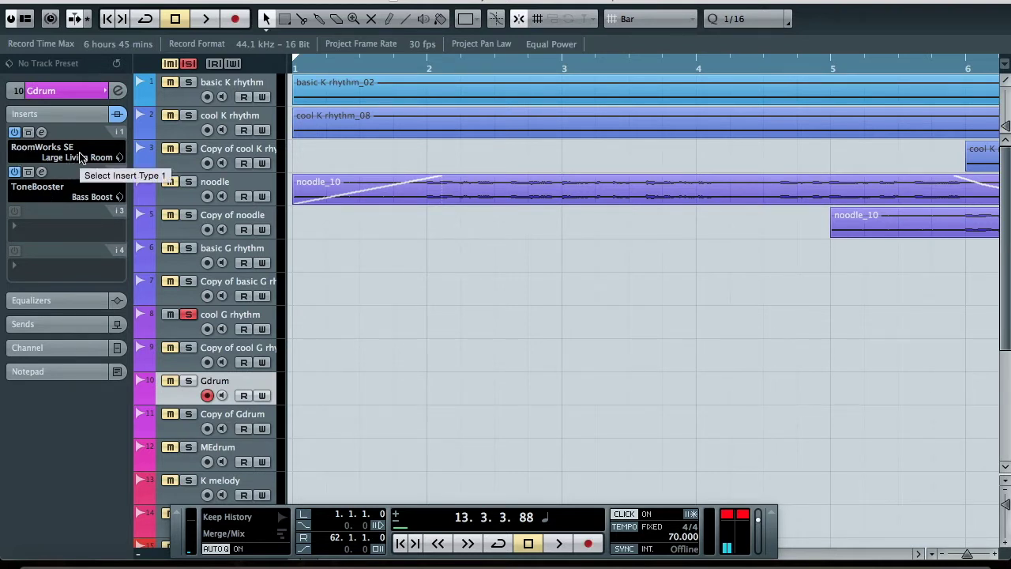
Step: Compare the insert effects on the Copy of noodle, cool G rhythm and Gdrum tracks
left_click(183, 234)
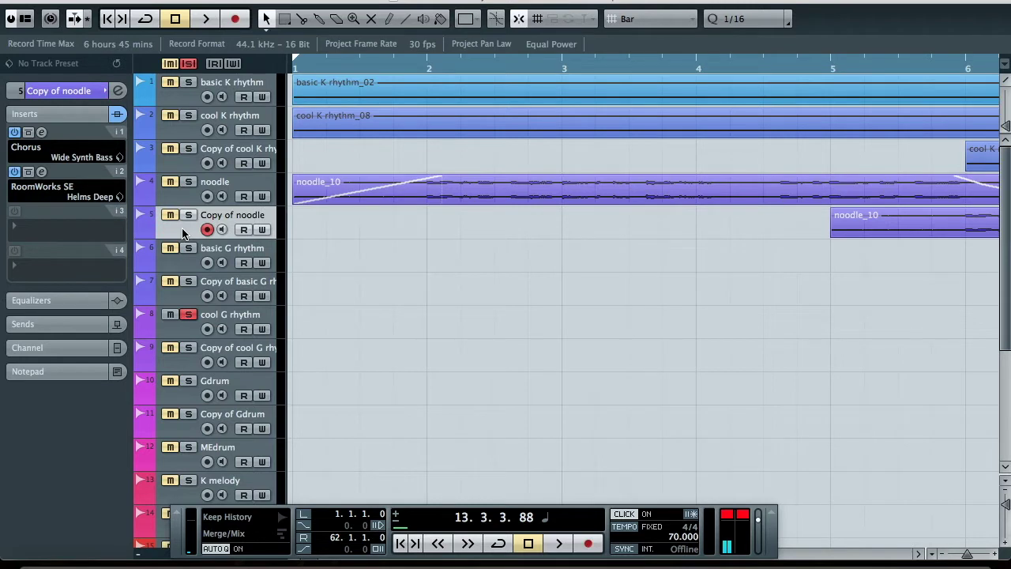
left_click(186, 335)
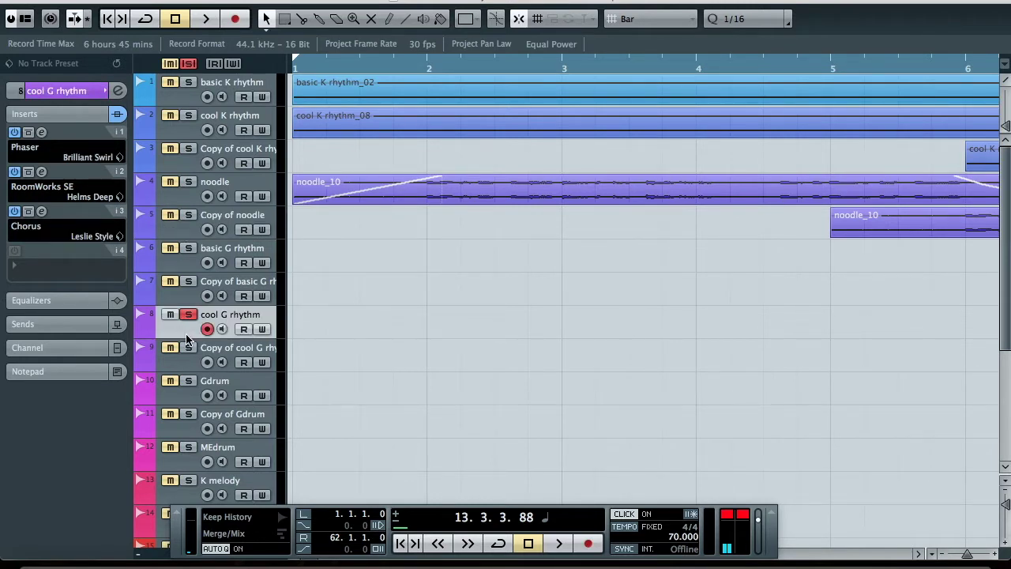
left_click(192, 395)
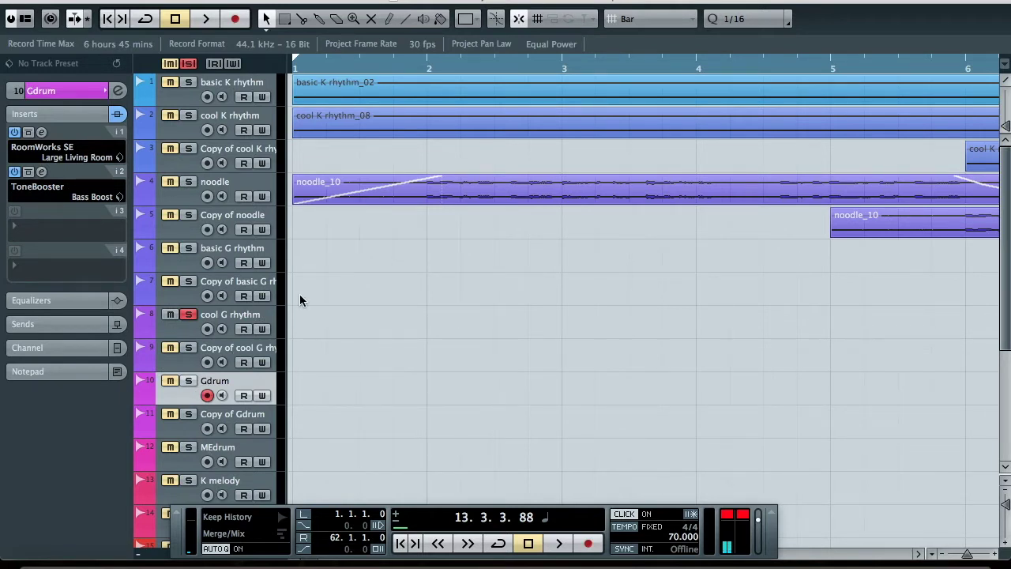
Step: Review the insert effects of the K melody and G melody tracks
scroll(300, 298, "down", 5)
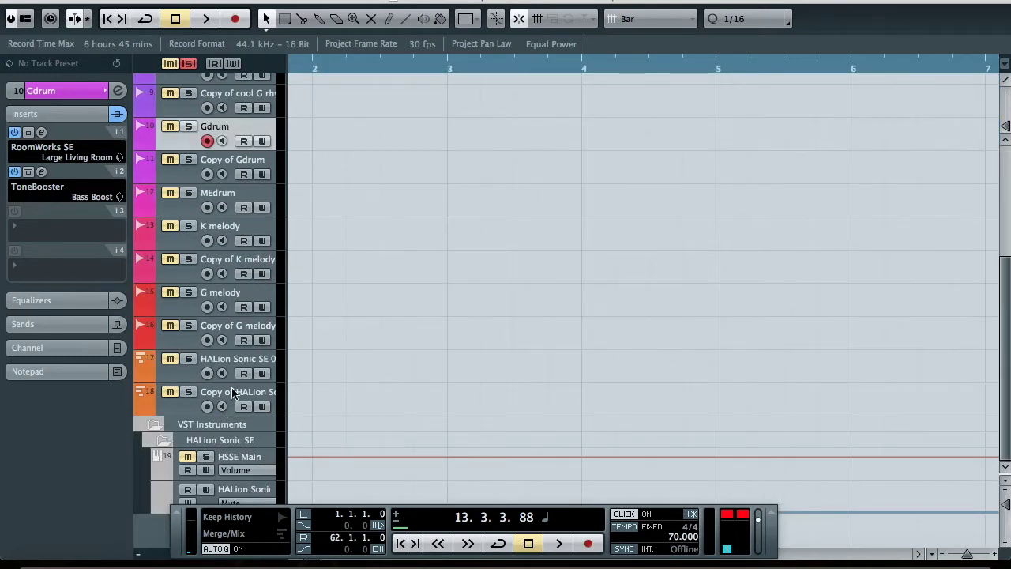
left_click(184, 243)
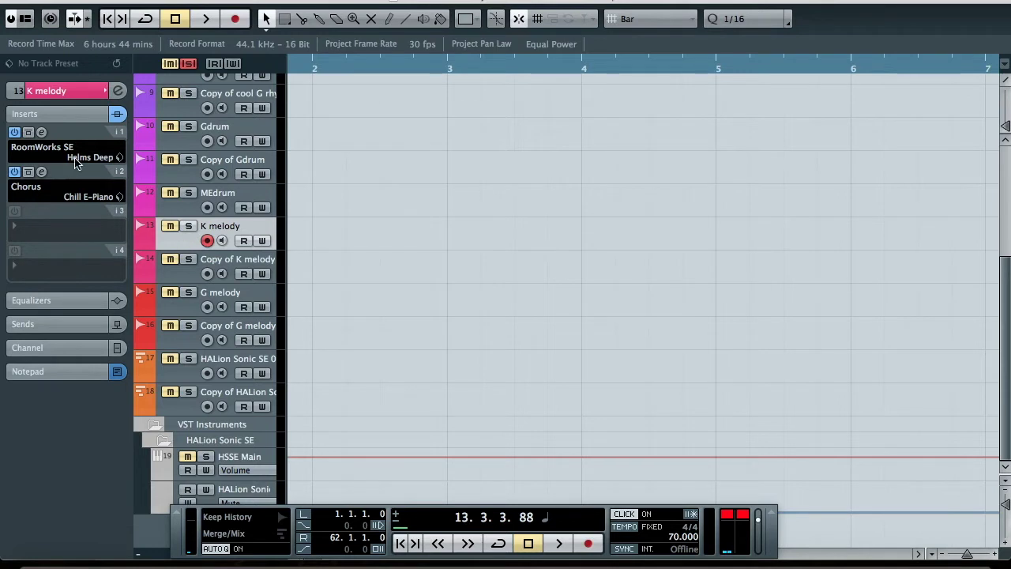
left_click(168, 310)
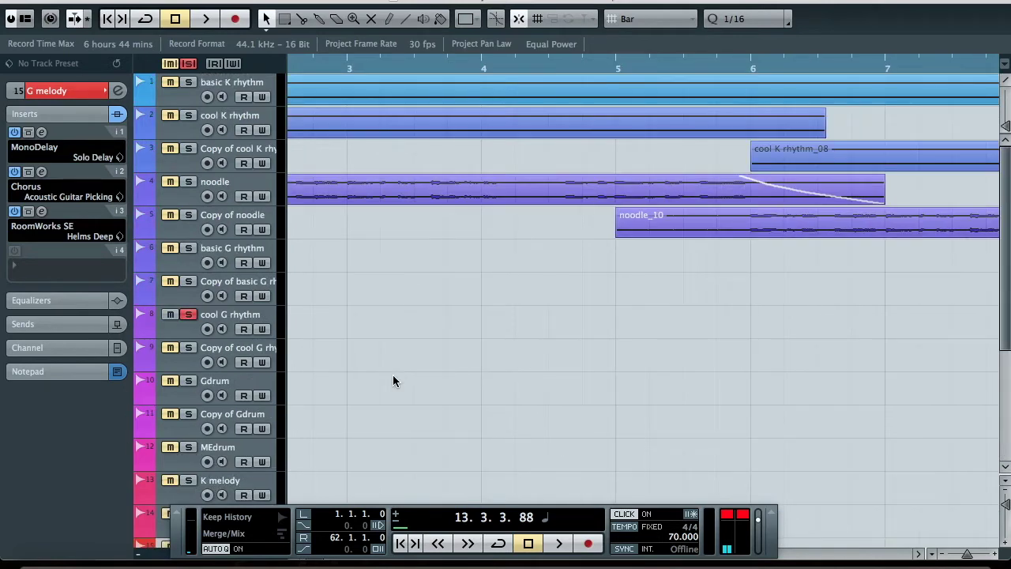
Step: Turn off solo on the cool G rhythm track and look over the melody and drum clips around bars 37 to 41
left_click(188, 314)
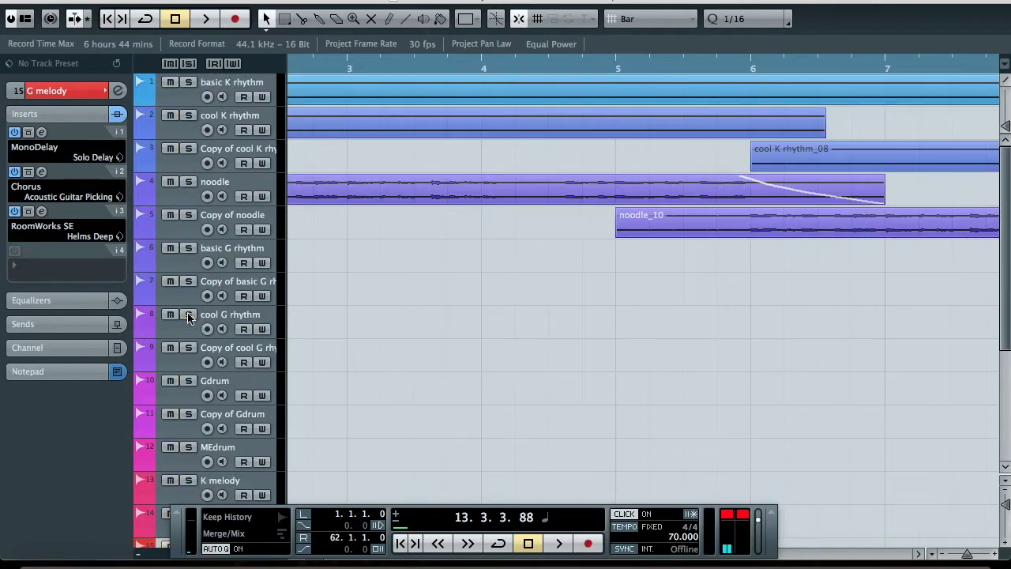
scroll(550, 272, "down", 5)
scroll(549, 271, "right", 15)
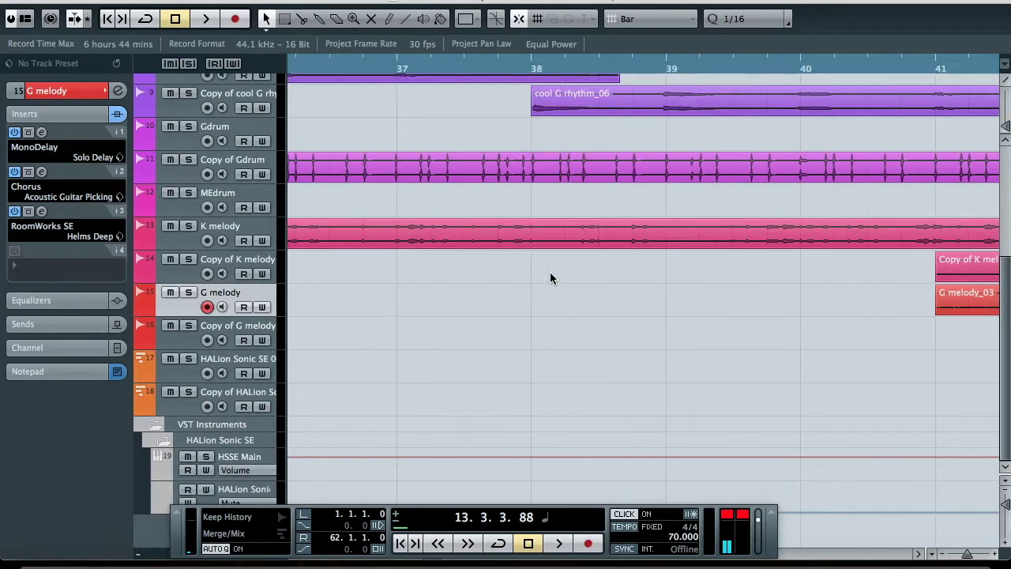
scroll(549, 272, "up", 5)
scroll(550, 272, "left", 15)
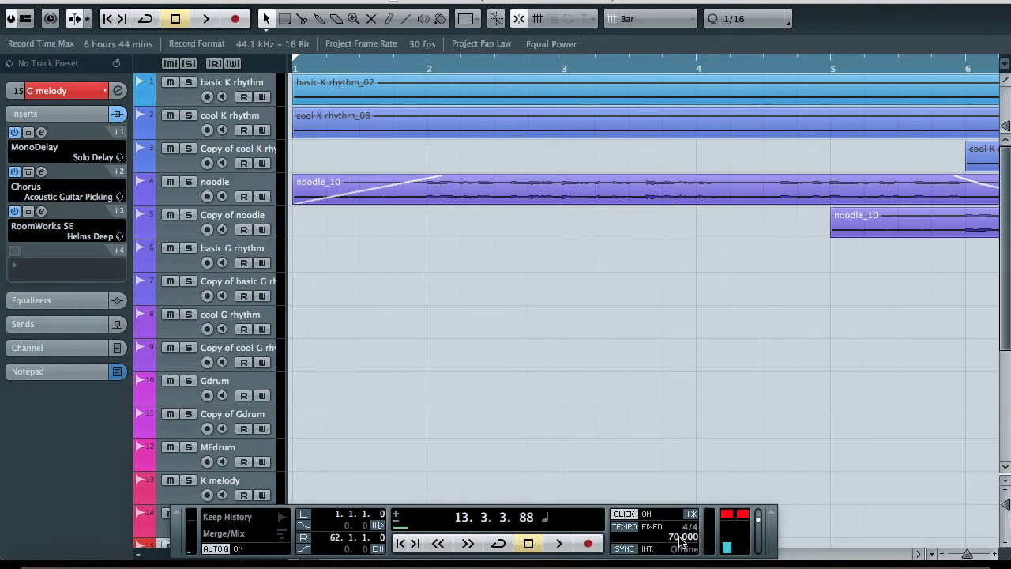
Step: Open the project's fixed tempo for editing and keep it at 70.000
double_click(676, 537)
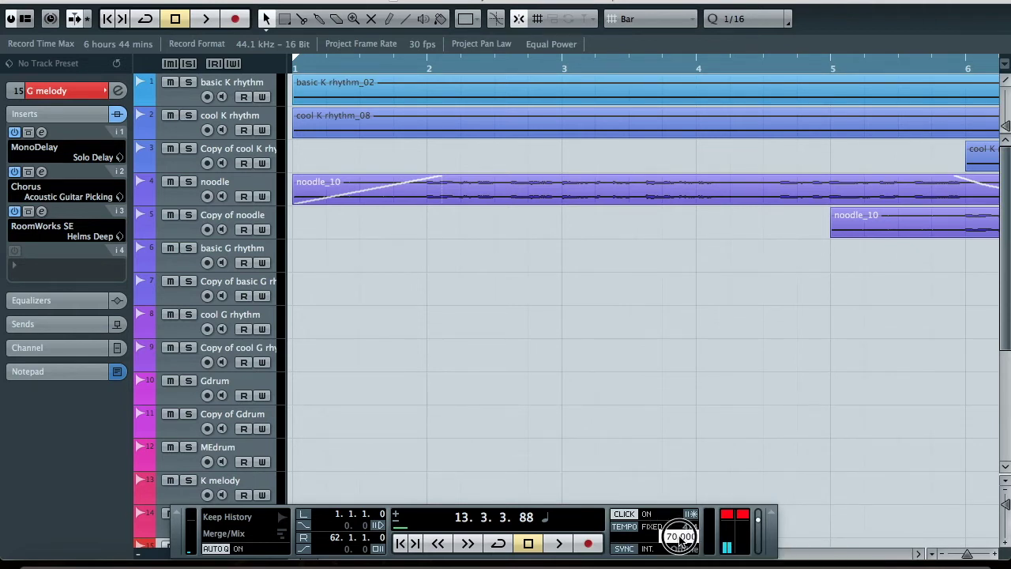
key("Return")
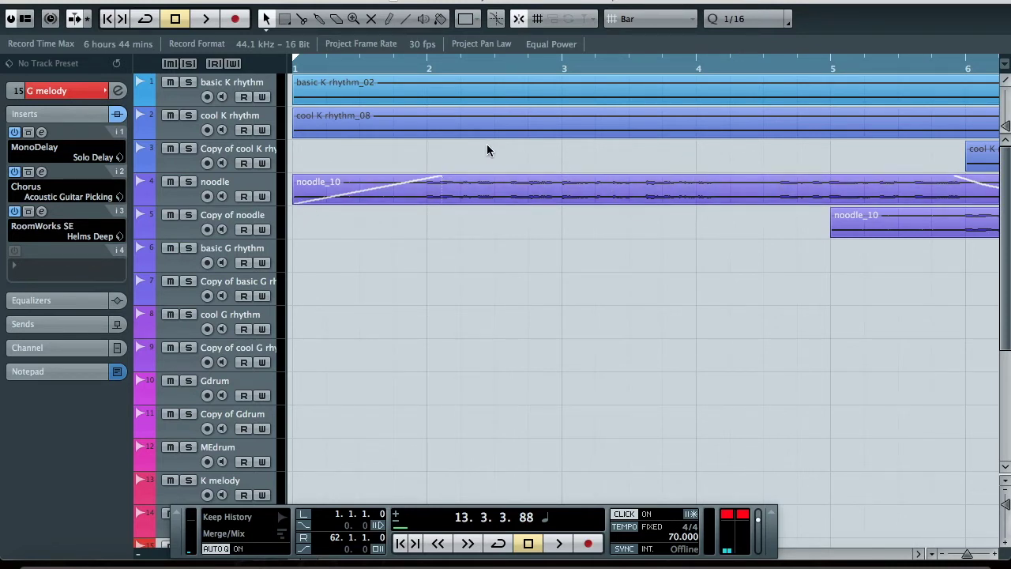
Step: Examine how the cool K rhythm and noodle clips overlap their duplicates around bars 5 to 7
scroll(491, 153, "right", 2)
left_click(780, 130)
scroll(779, 130, "right", 10)
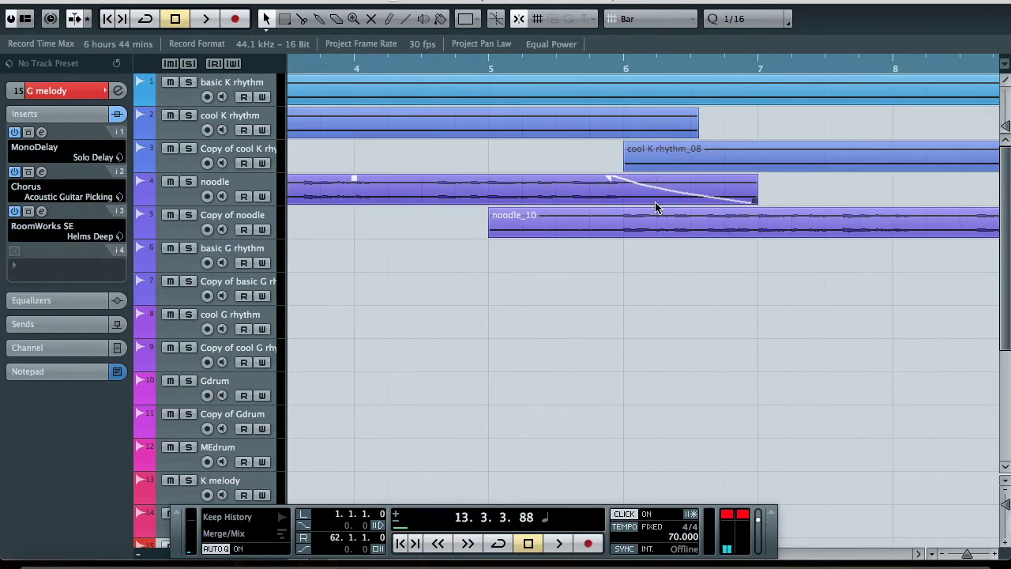
scroll(682, 187, "left", 12)
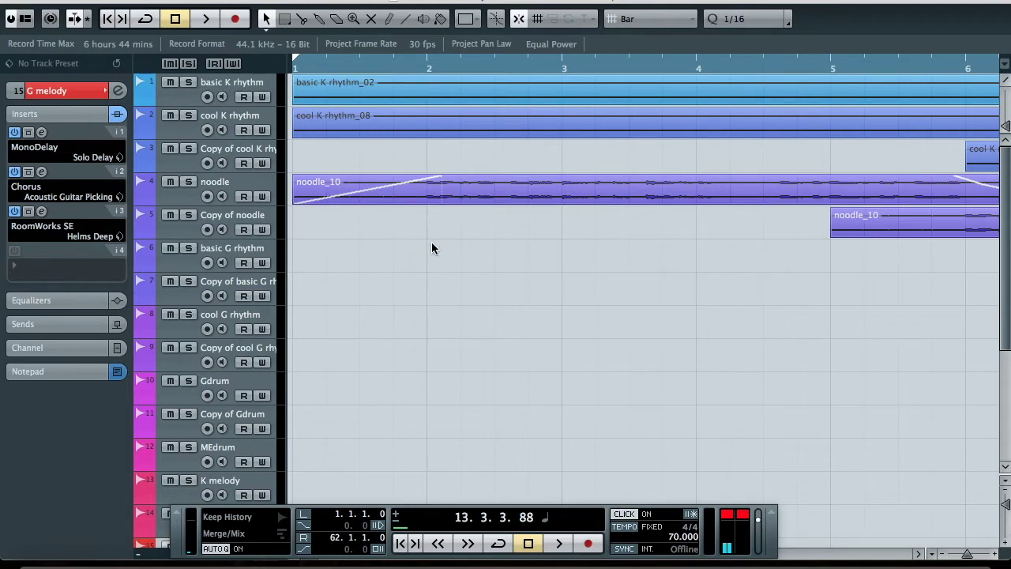
Step: Look over the staggered clips on the guitar, drum and melody tracks around bar 42 and back near bar 12
scroll(434, 257, "right", 15)
scroll(434, 256, "down", 5)
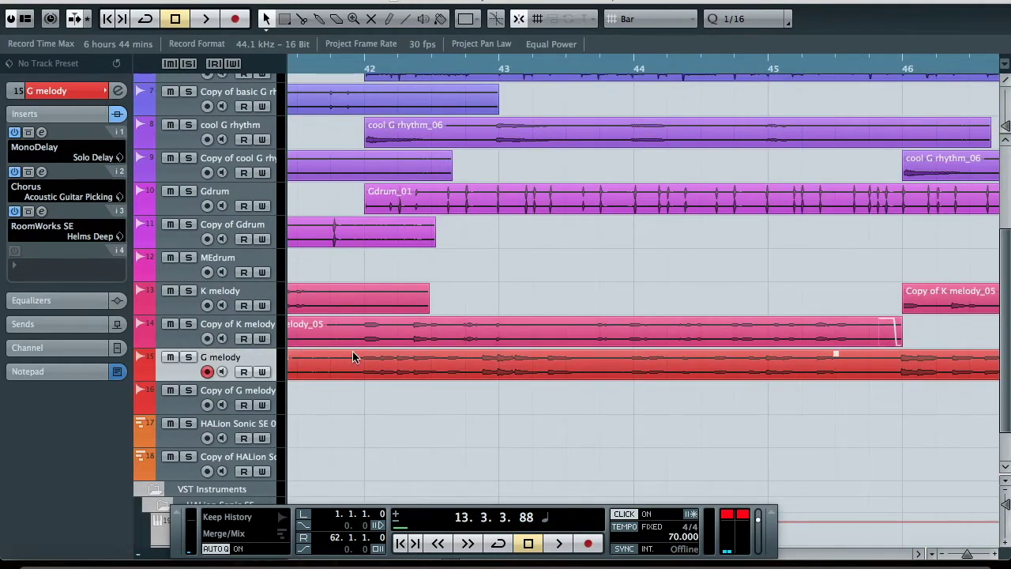
scroll(352, 352, "left", 3)
scroll(352, 357, "left", 8)
scroll(353, 357, "up", 3)
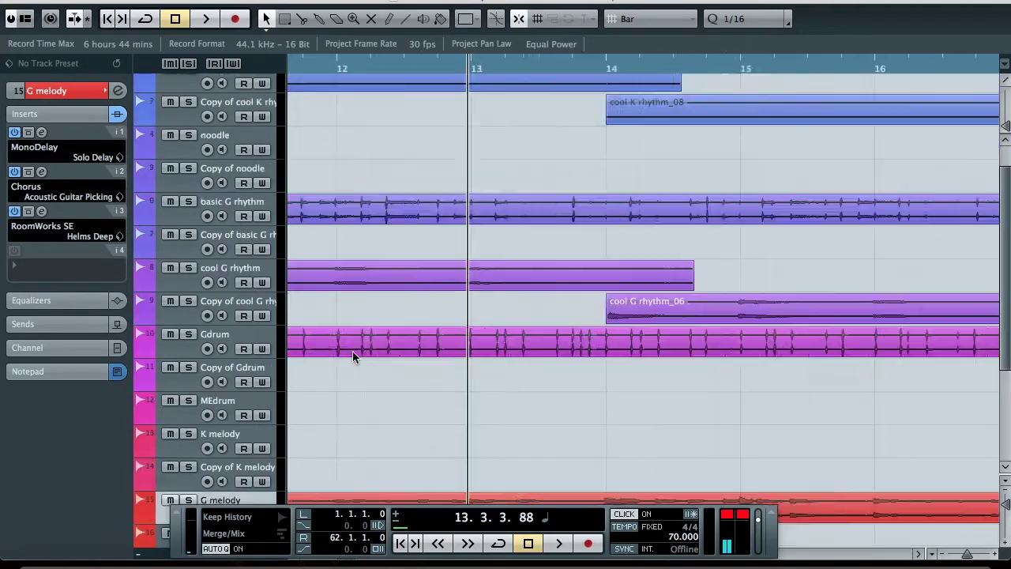
Step: Look over the alternating original and copied clips on the rhythm, drum and melody tracks from bar 12 through bar 55
scroll(352, 357, "left", 1)
scroll(352, 351, "right", 3)
scroll(406, 425, "right", 15)
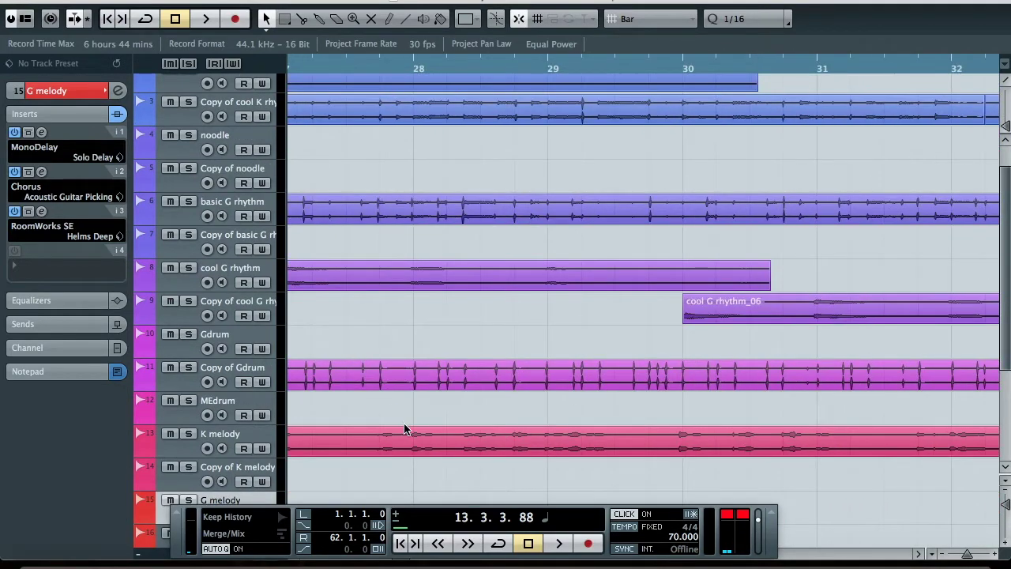
scroll(413, 448, "right", 3)
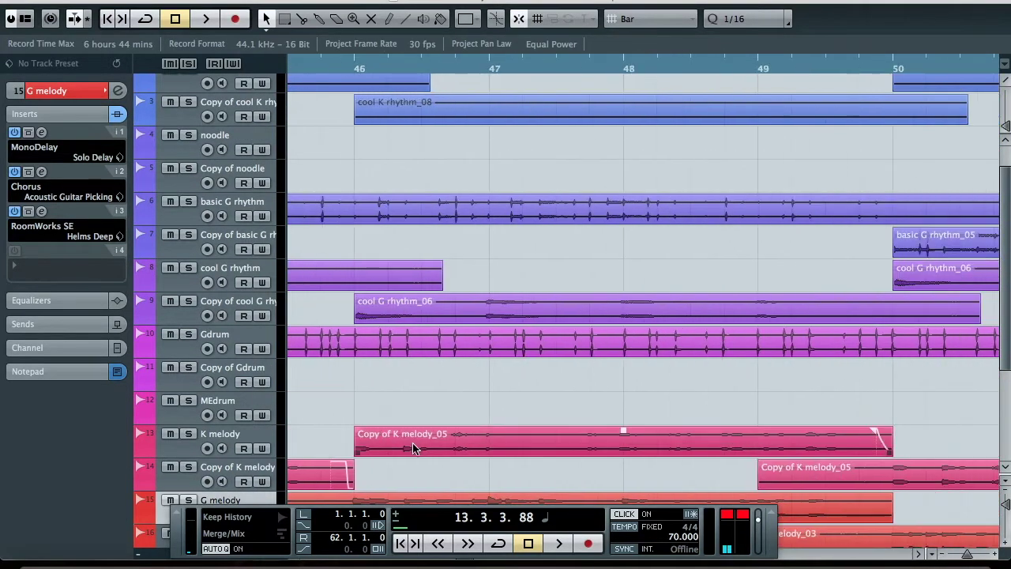
scroll(505, 454, "down", 1)
scroll(505, 454, "right", 15)
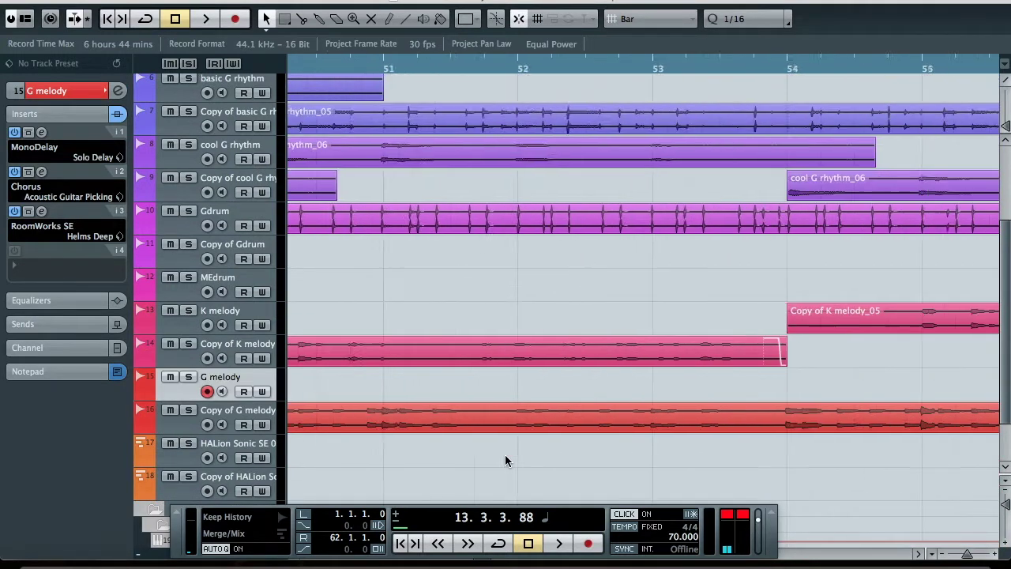
Step: Examine the closing fade-outs on the rhythm, Gdrum and K melody clips around bars 57 to 60
scroll(505, 461, "up", 2)
scroll(504, 461, "left", 4)
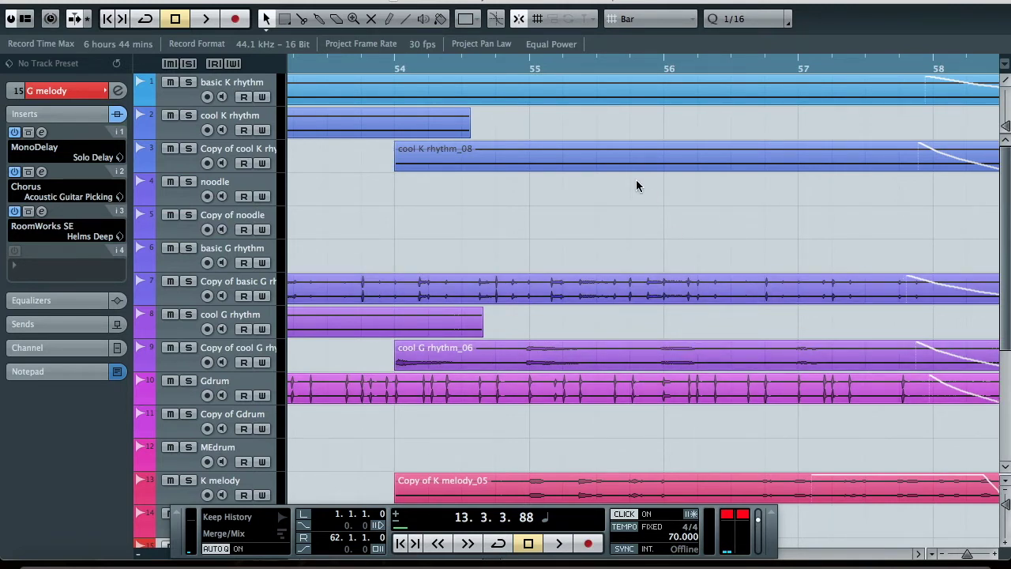
scroll(640, 227, "right", 2)
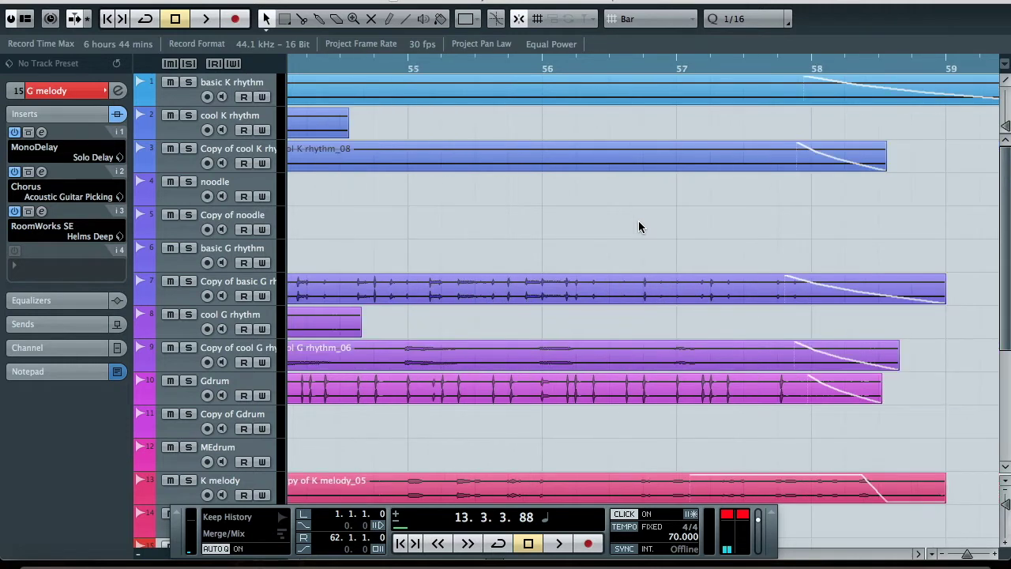
scroll(640, 227, "right", 3)
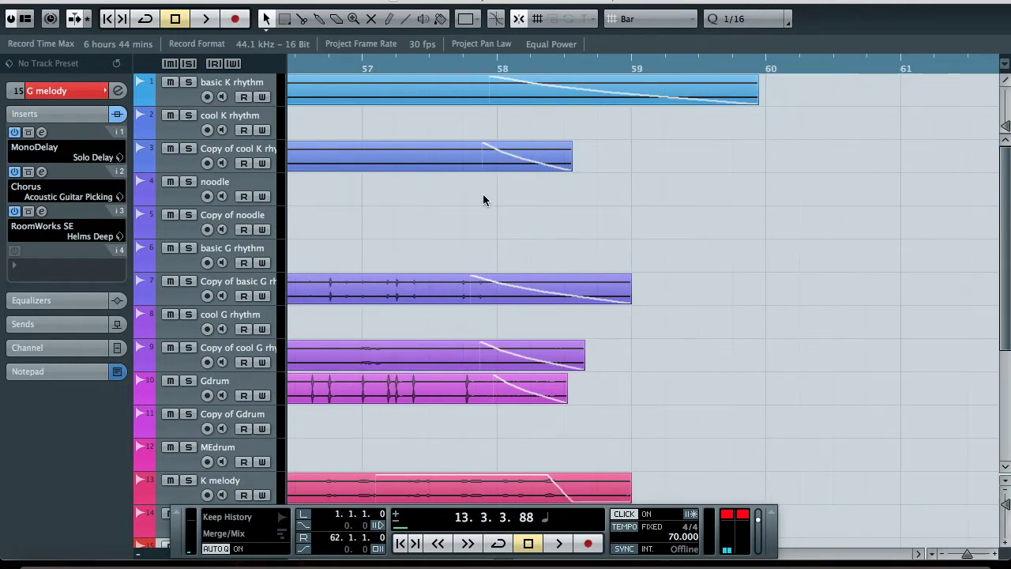
scroll(481, 196, "left", 3)
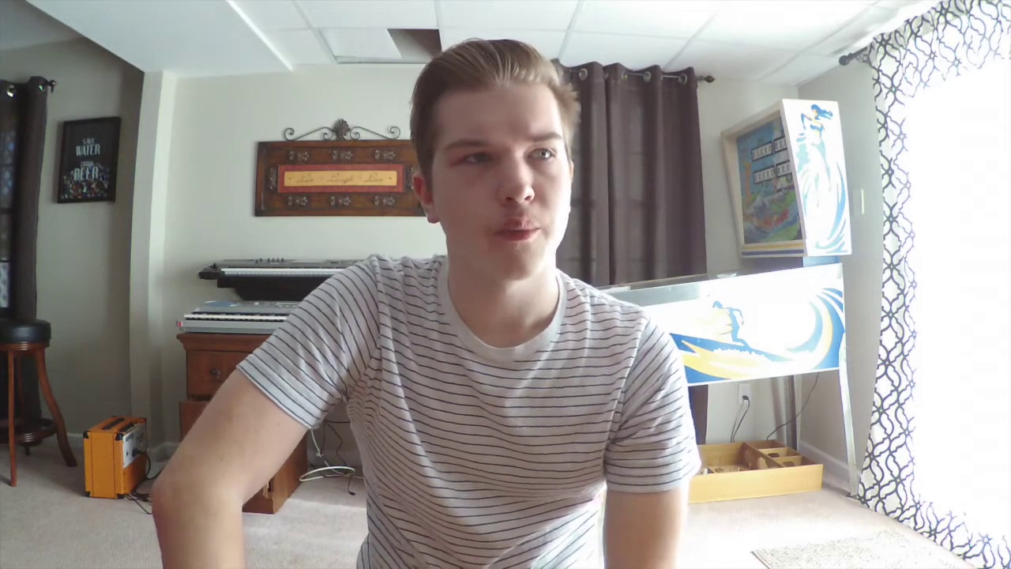